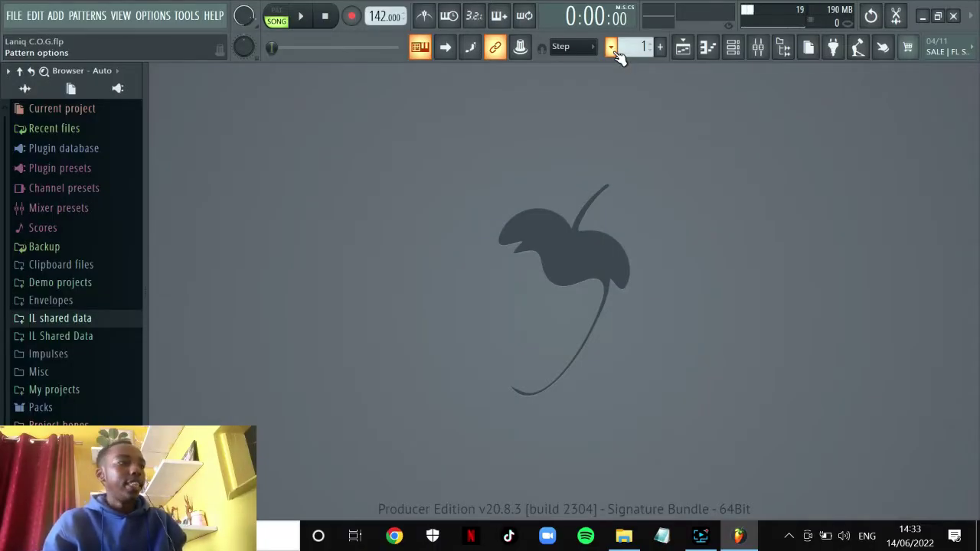
# Step: Show the Bell pluck pattern's notes in the piano roll
pyautogui.click(612, 48)
pyautogui.click(612, 48)
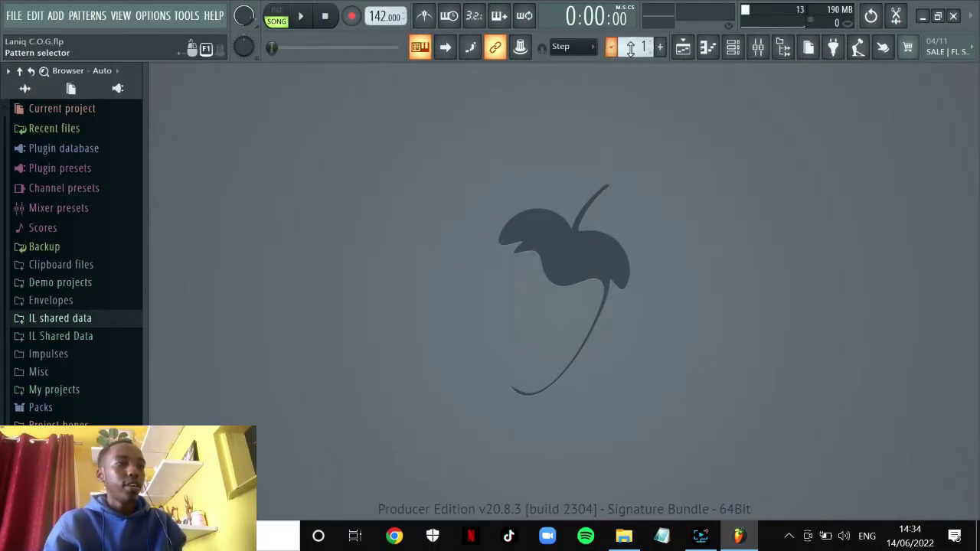
pyautogui.click(710, 49)
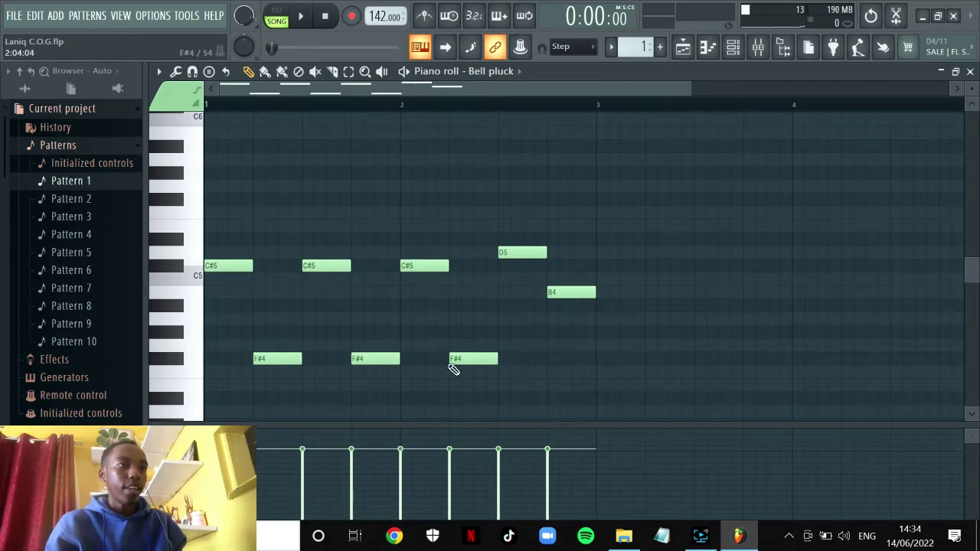
pyautogui.scroll(-3, 573, 165)
pyautogui.scroll(2, 574, 166)
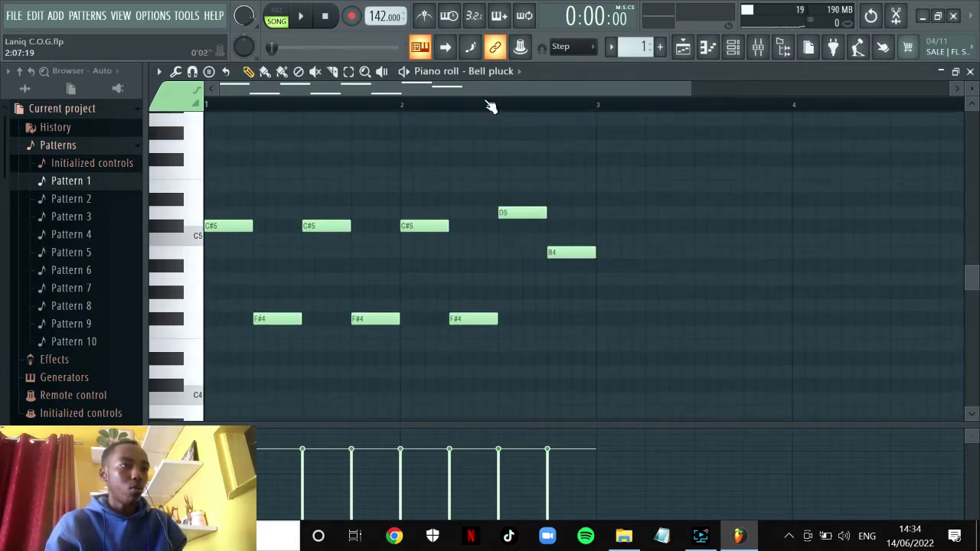
# Step: Check the Bell pluck channel's sample settings in the Channel rack
pyautogui.click(734, 46)
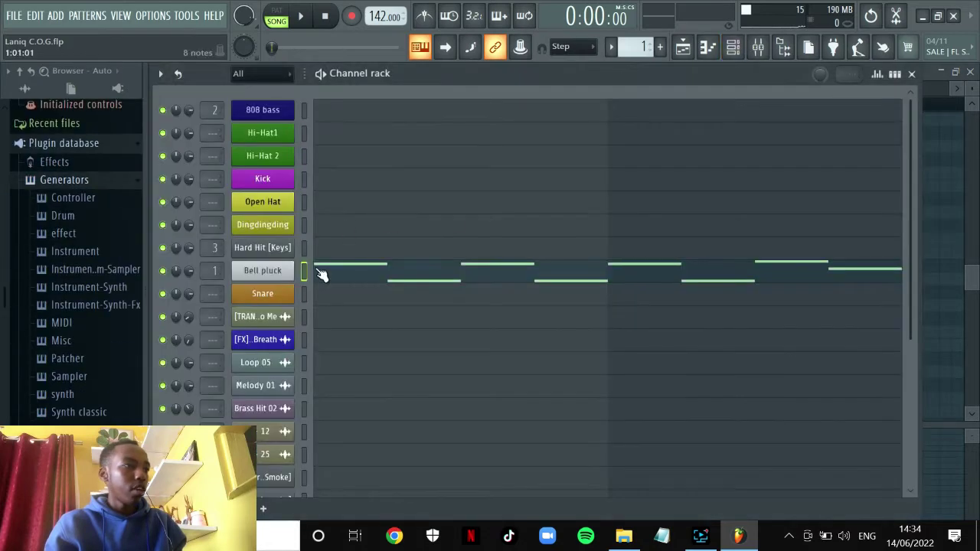
pyautogui.click(278, 281)
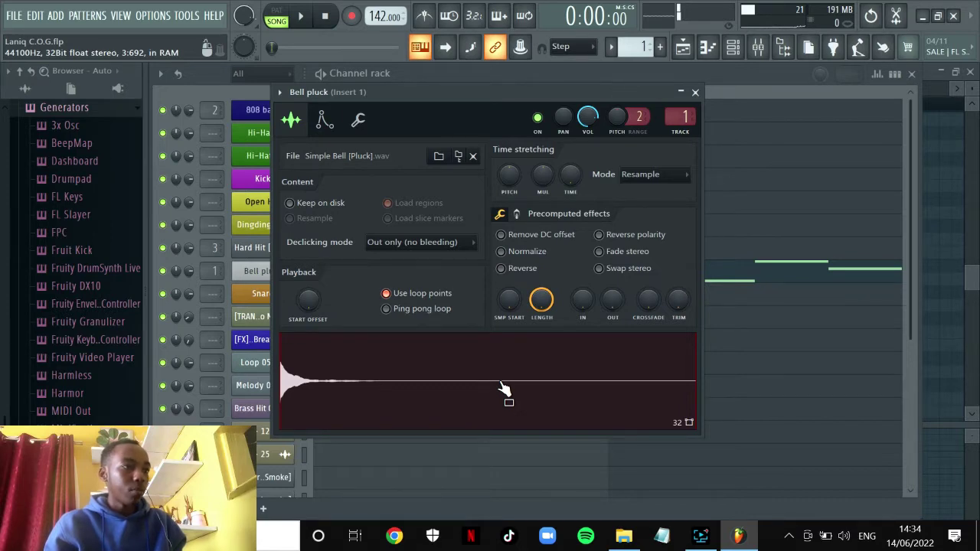
pyautogui.click(694, 92)
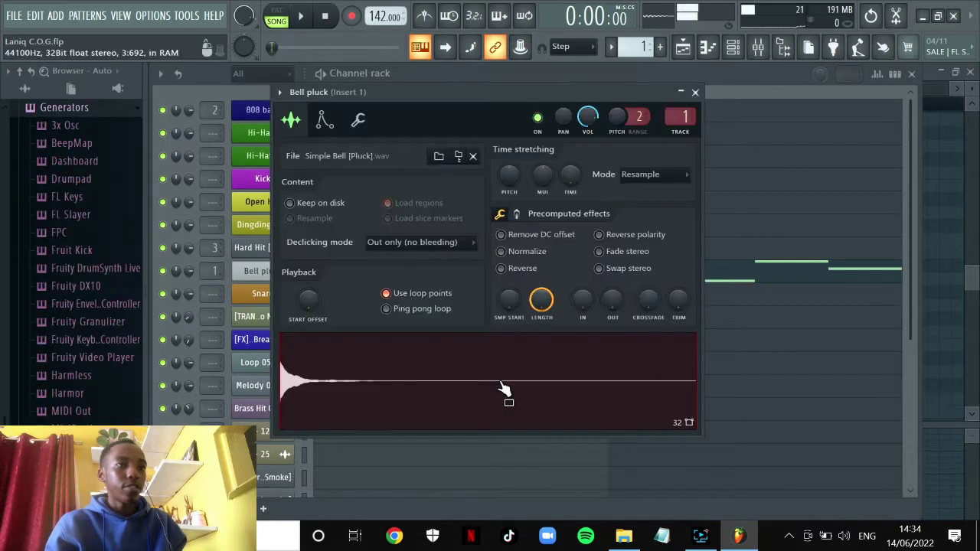
pyautogui.click(695, 85)
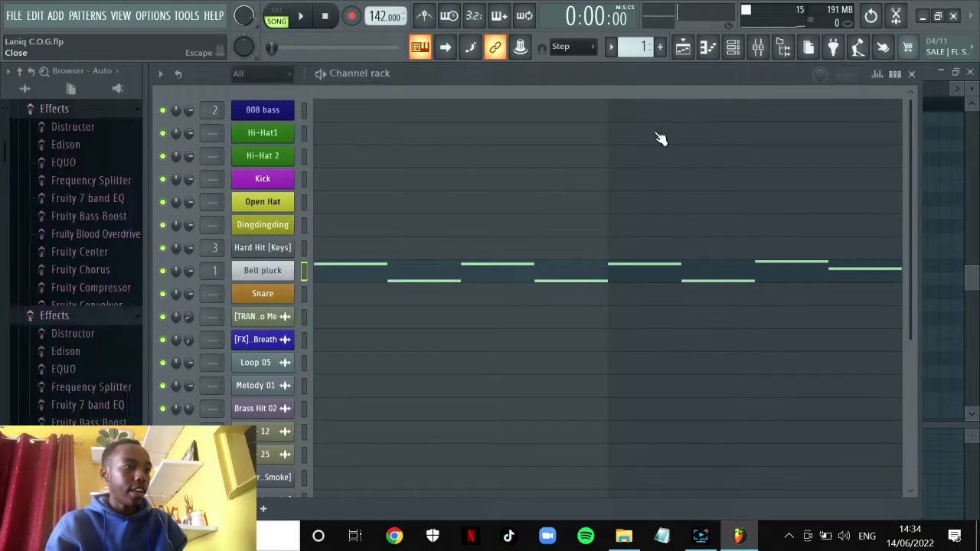
pyautogui.click(263, 272)
pyautogui.click(695, 92)
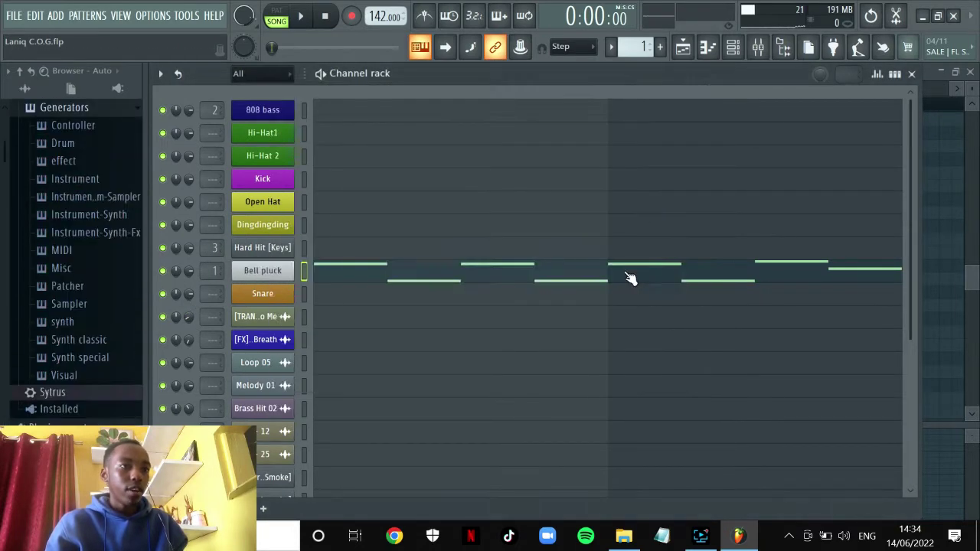
# Step: Open the Bell pluck melody and play it back, then stop
pyautogui.click(586, 272)
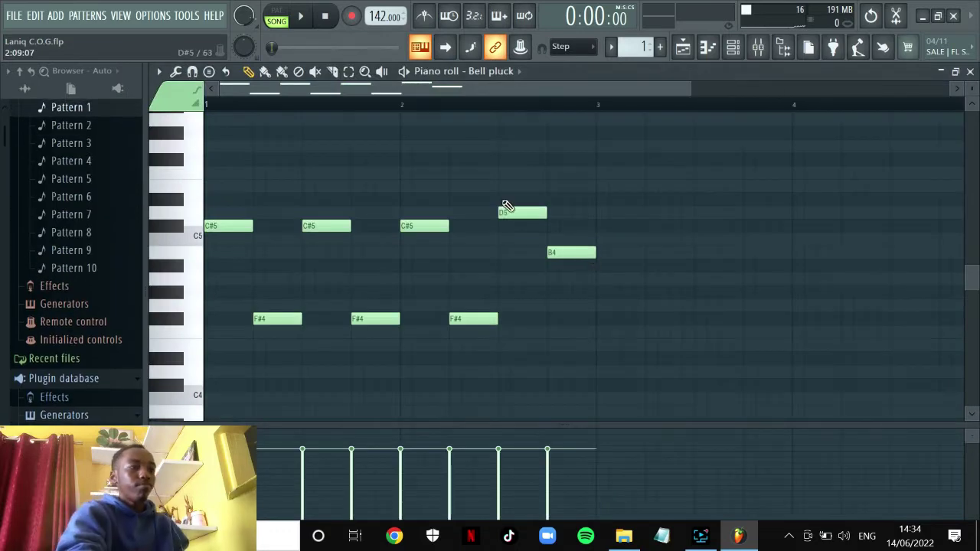
pyautogui.press('space')
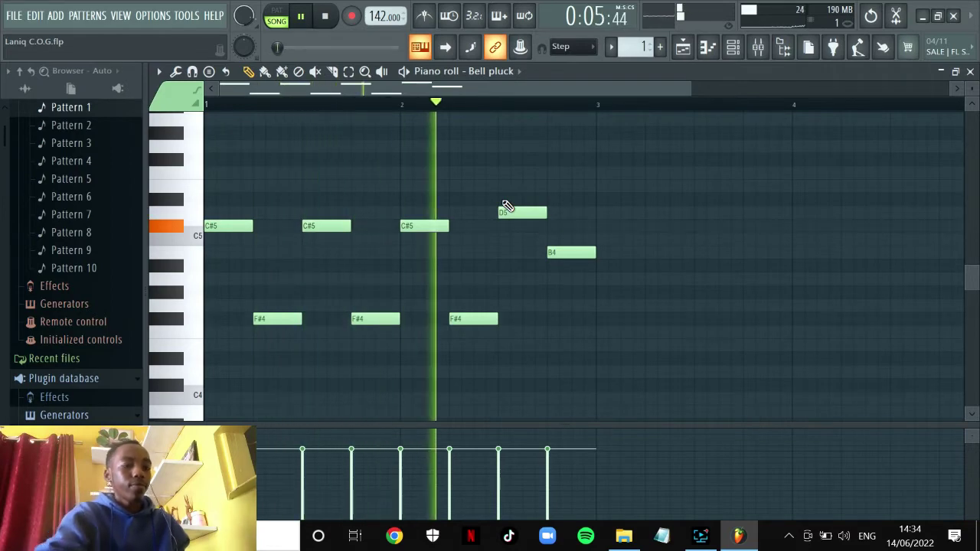
pyautogui.press('space')
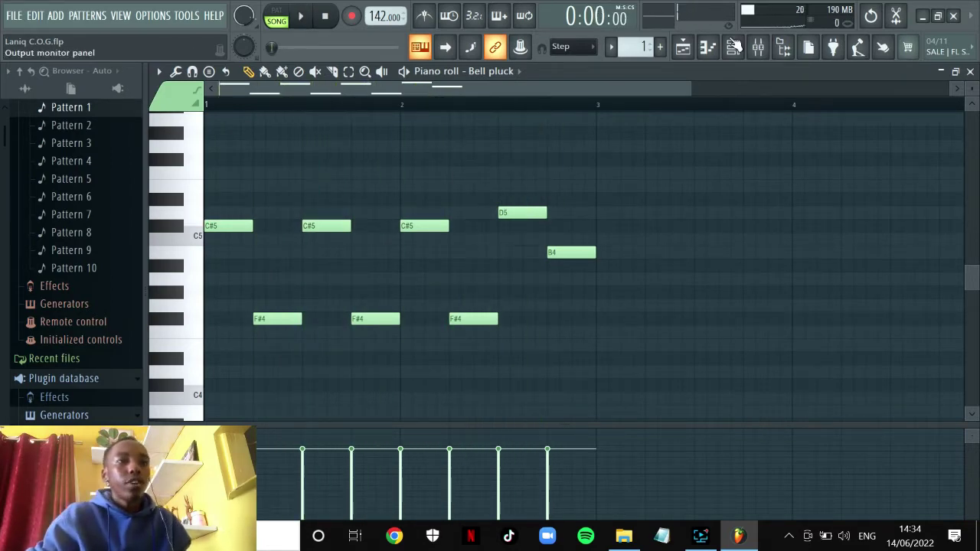
# Step: Expand the mixer and inspect the Fruity Reeverb 2 effect on Insert 1
pyautogui.click(758, 47)
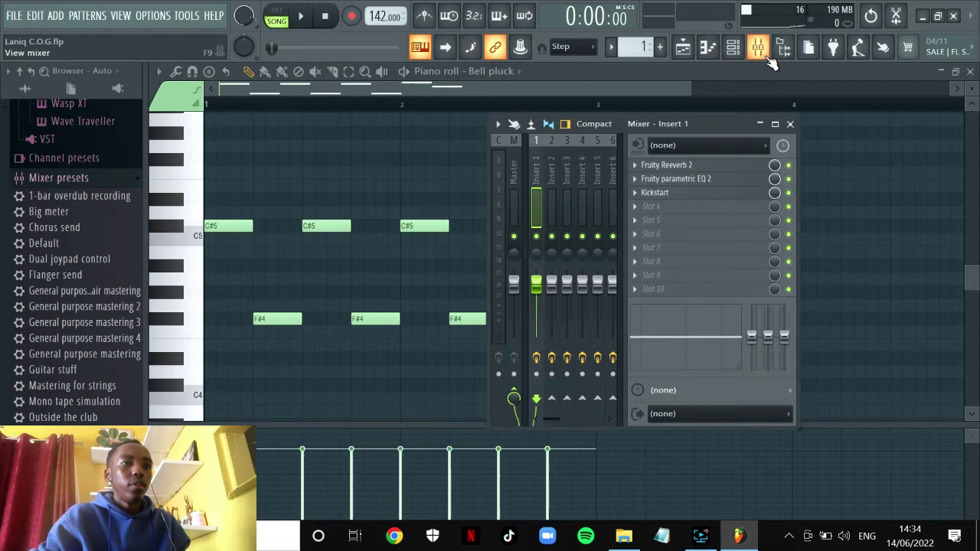
pyautogui.click(775, 123)
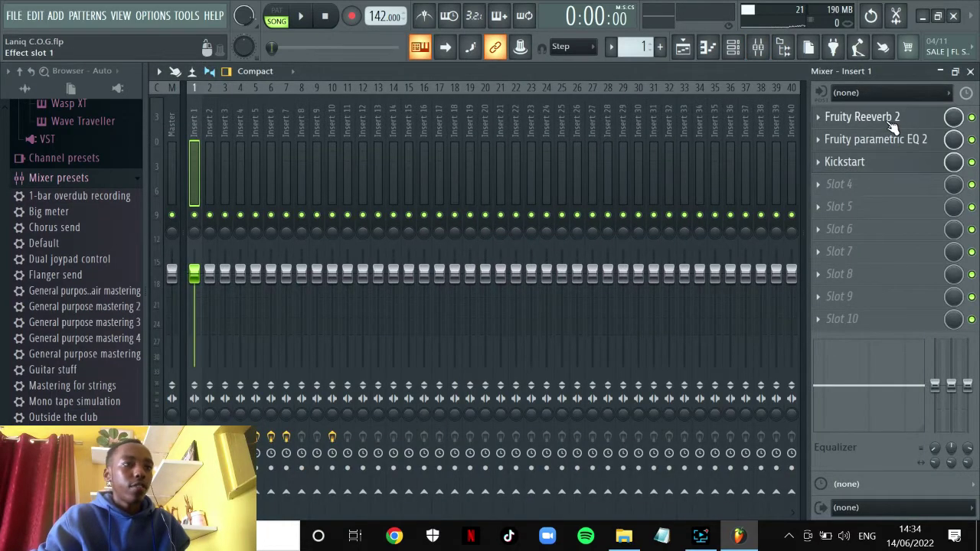
pyautogui.click(910, 124)
pyautogui.click(613, 76)
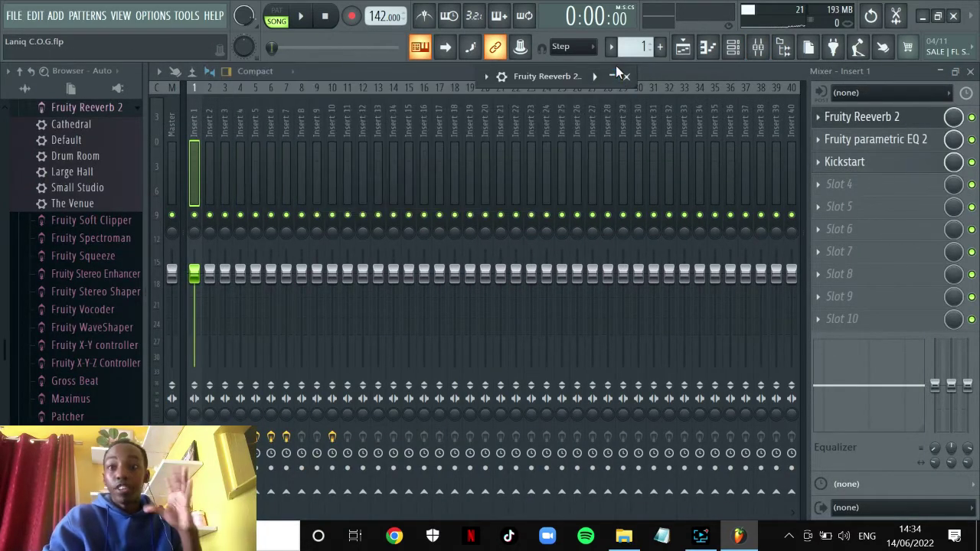
# Step: Check the Fruity parametric EQ 2 curve and Kickstart settings on Insert 1
pyautogui.click(883, 141)
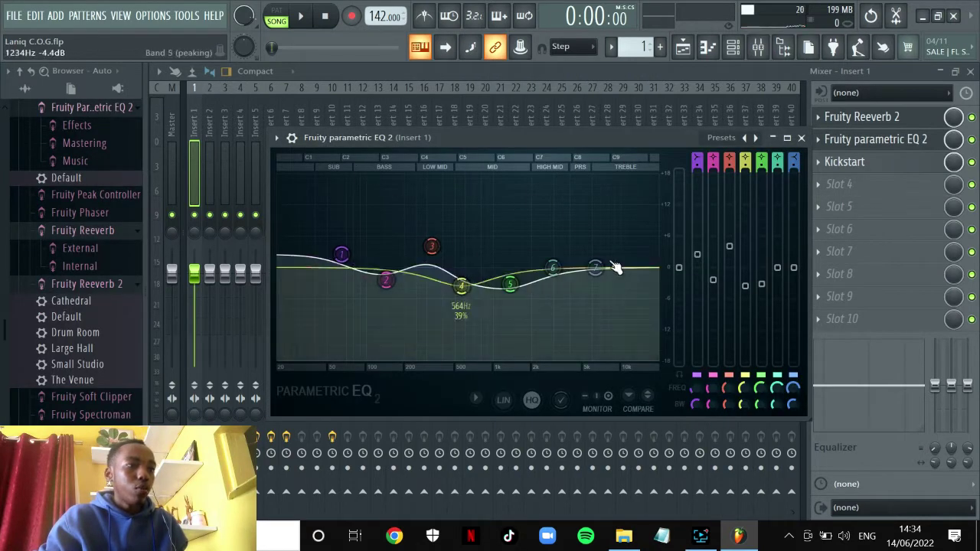
pyautogui.click(775, 139)
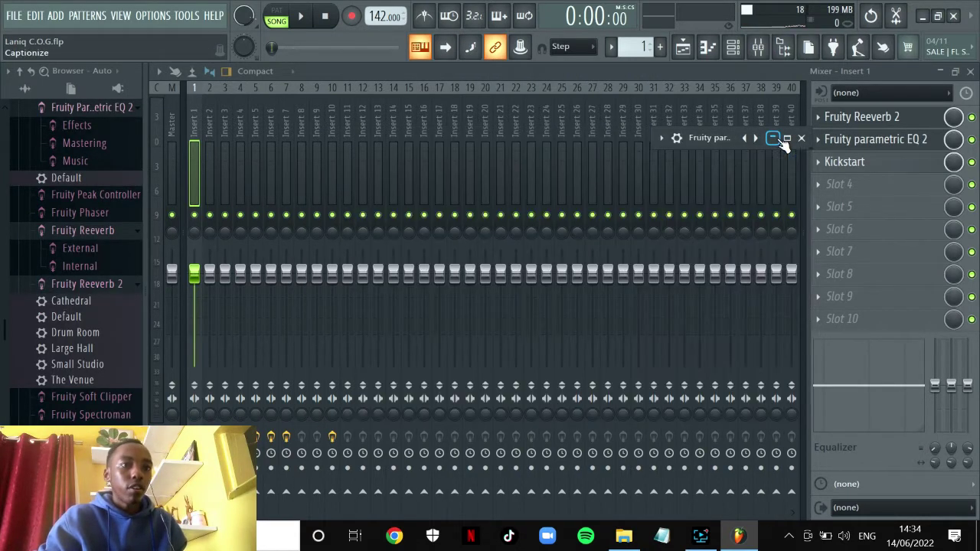
pyautogui.click(801, 138)
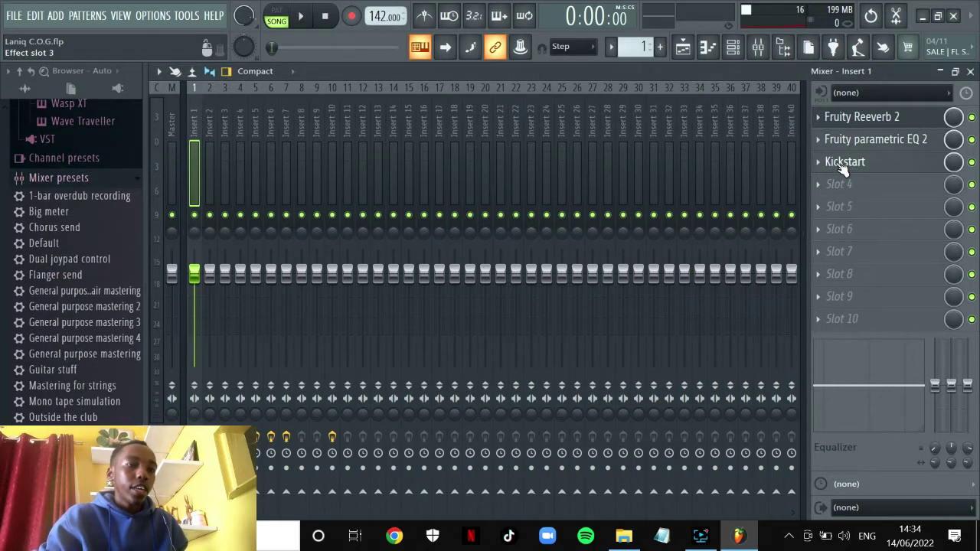
pyautogui.click(842, 163)
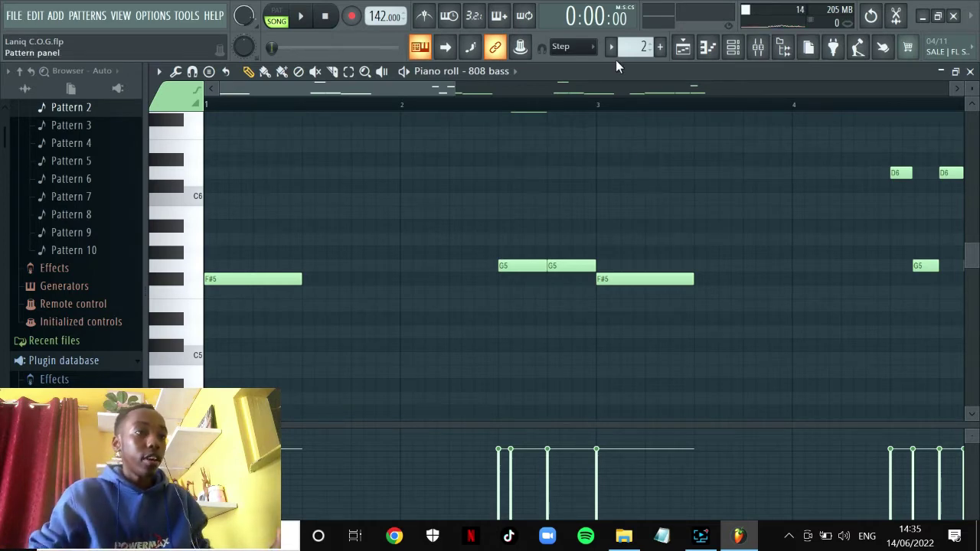
# Step: Scroll across the 808 bass piano roll to view its F#5, G5, D6 and G6 notes
pyautogui.moveTo(462, 89); pyautogui.dragTo(759, 142)
pyautogui.scroll(5, 667, 263)
pyautogui.scroll(-4, 667, 263)
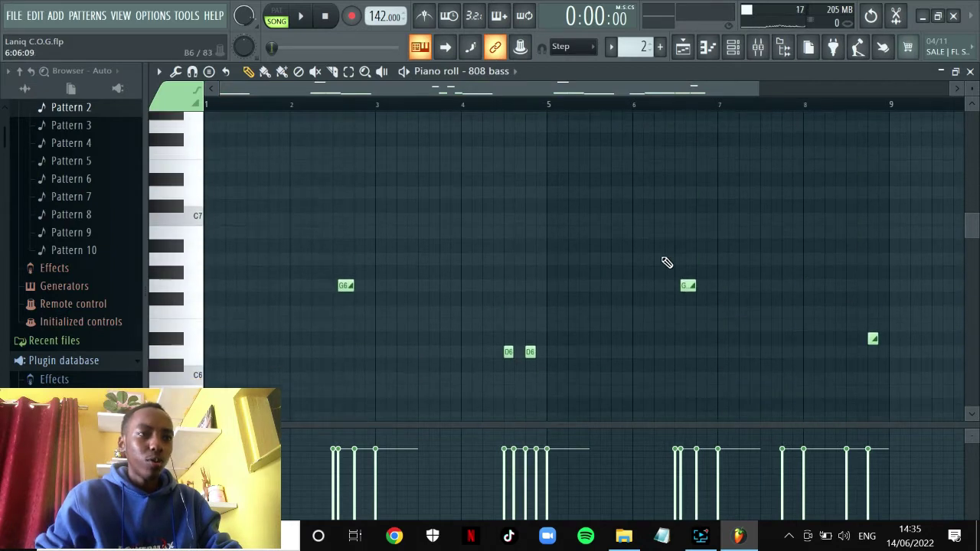
pyautogui.moveTo(760, 87); pyautogui.dragTo(435, 126)
pyautogui.hscroll(-2, 440, 93)
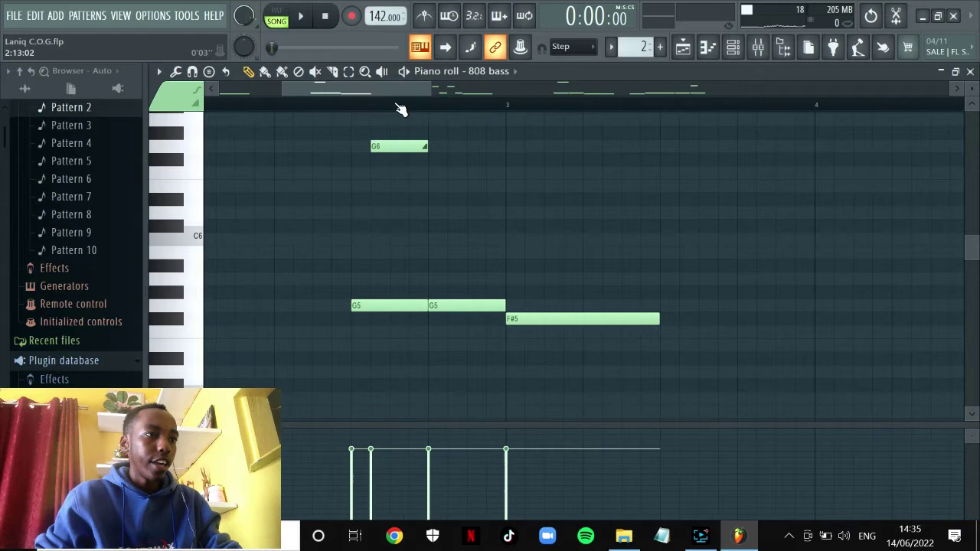
# Step: Inspect the slide-to-G6 note's properties, then play the 808 bass pattern
pyautogui.doubleClick(410, 146)
pyautogui.moveTo(555, 178); pyautogui.dragTo(565, 148)
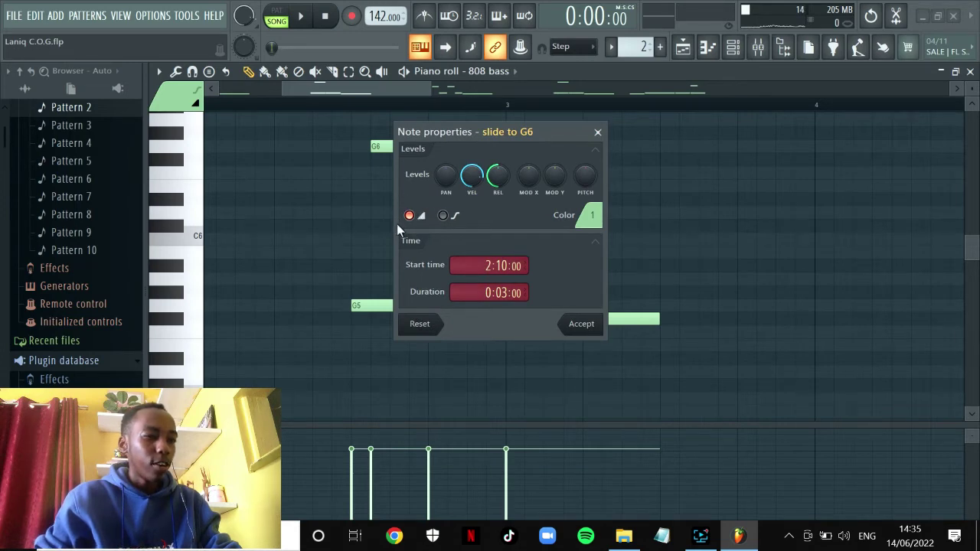
pyautogui.click(591, 334)
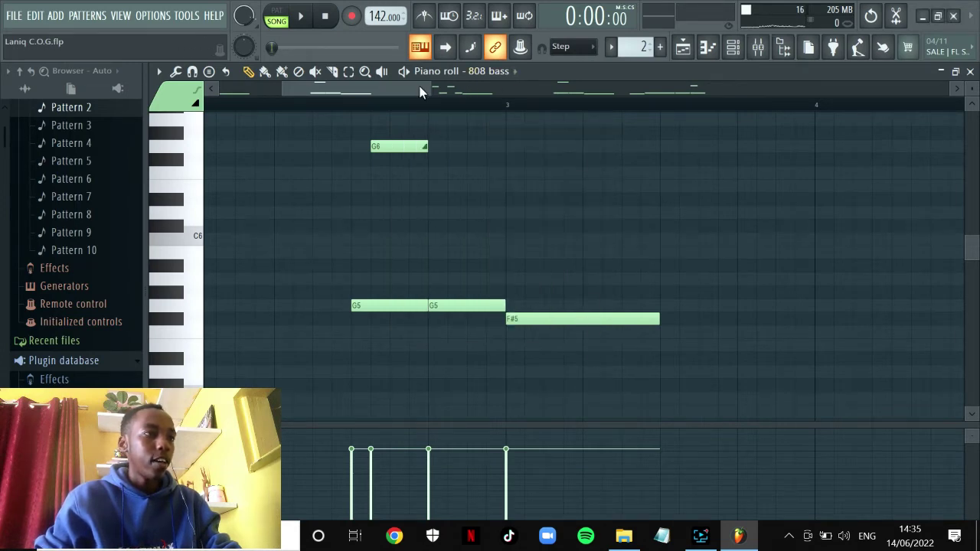
pyautogui.moveTo(422, 90); pyautogui.dragTo(597, 92)
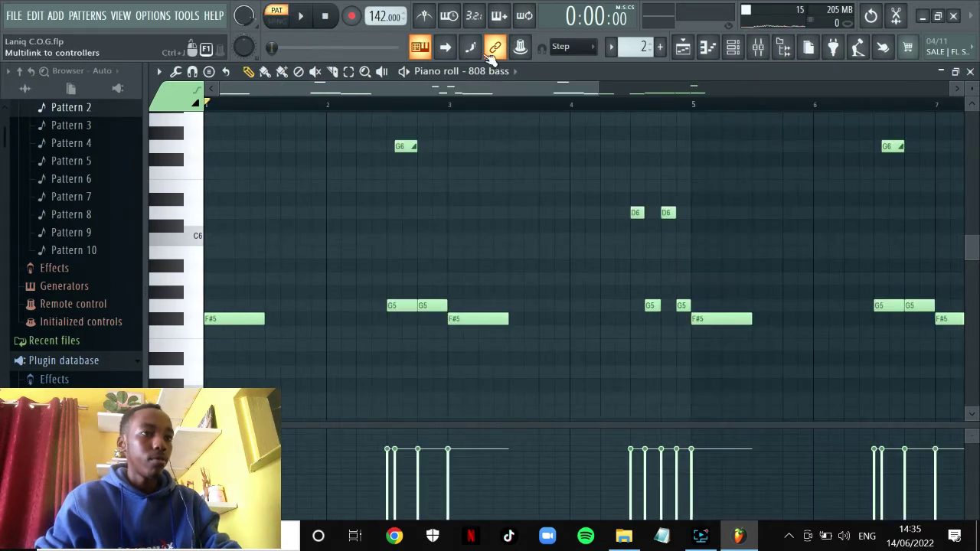
pyautogui.click(311, 23)
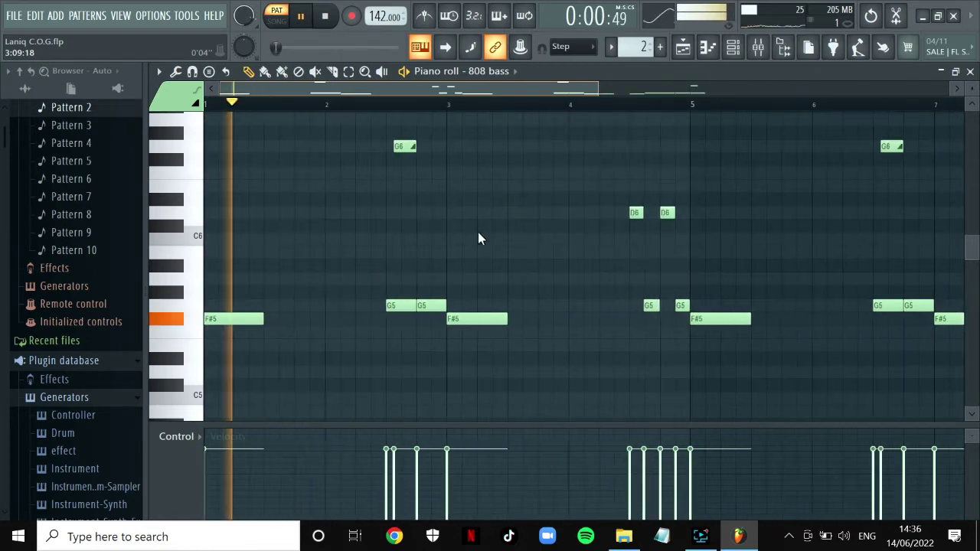
# Step: Stop playback and inspect the Fruity parametric EQ 2 on the 808's Mixer Insert 2
pyautogui.press('space')
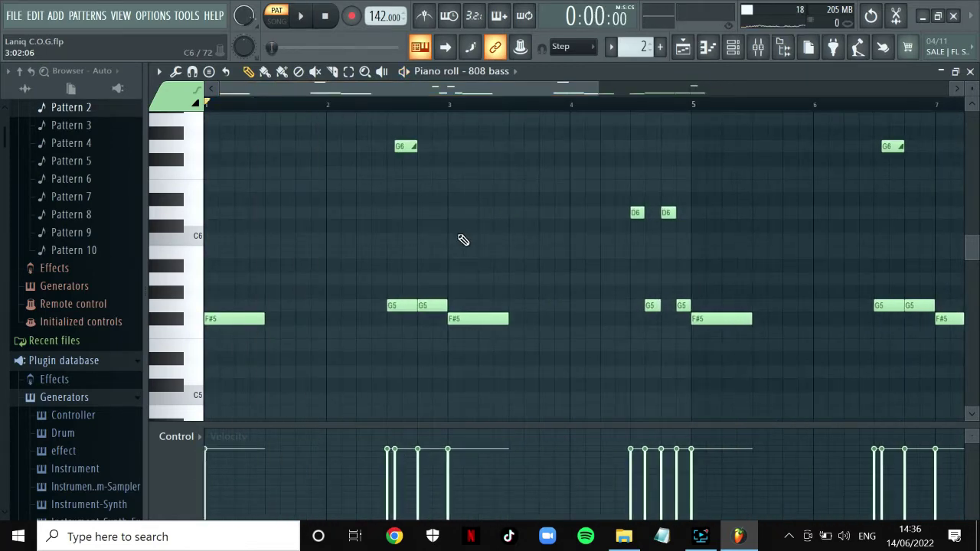
pyautogui.click(761, 47)
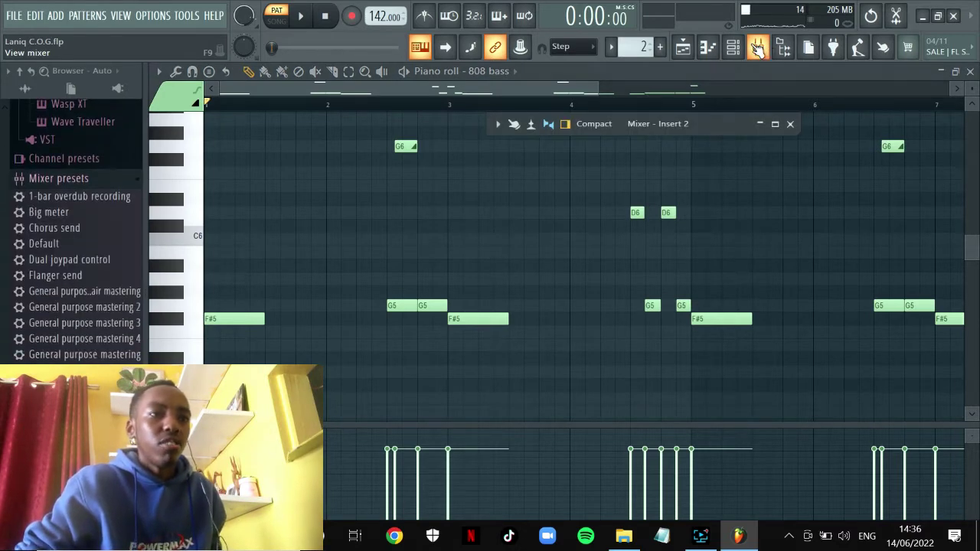
pyautogui.click(775, 124)
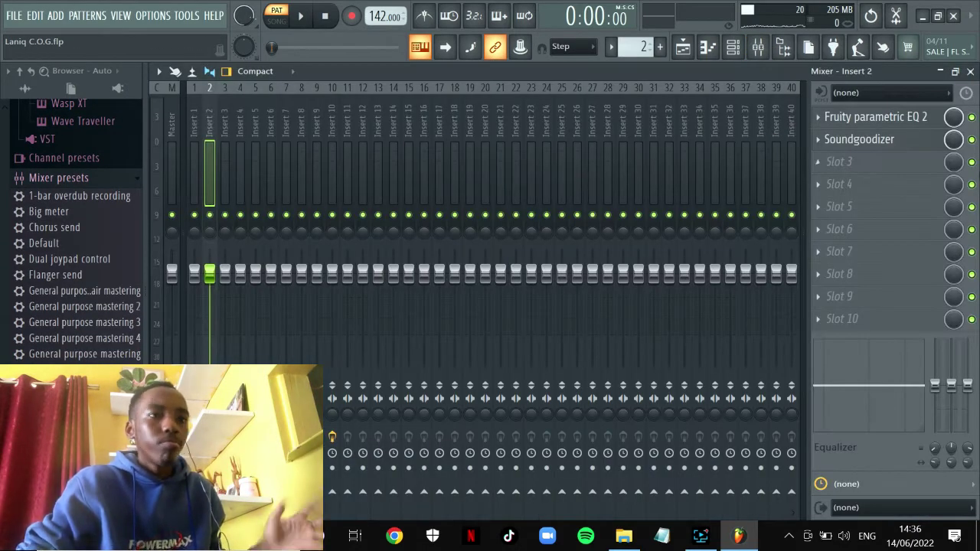
pyautogui.click(903, 120)
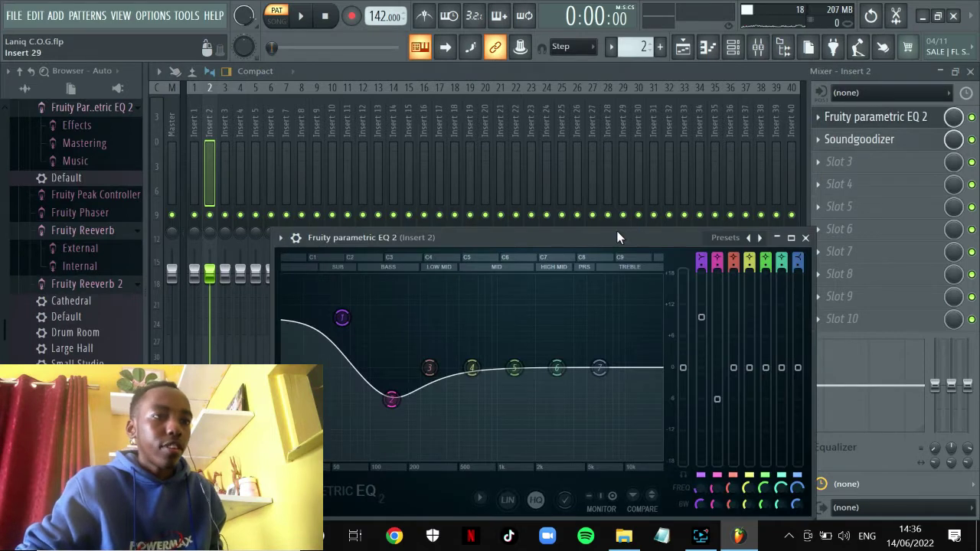
pyautogui.moveTo(616, 231); pyautogui.dragTo(679, 80)
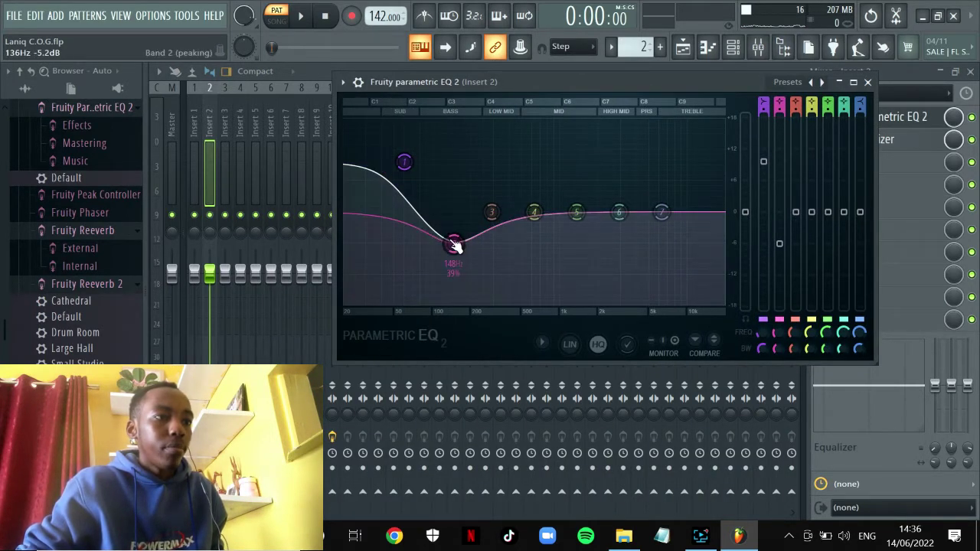
pyautogui.click(867, 82)
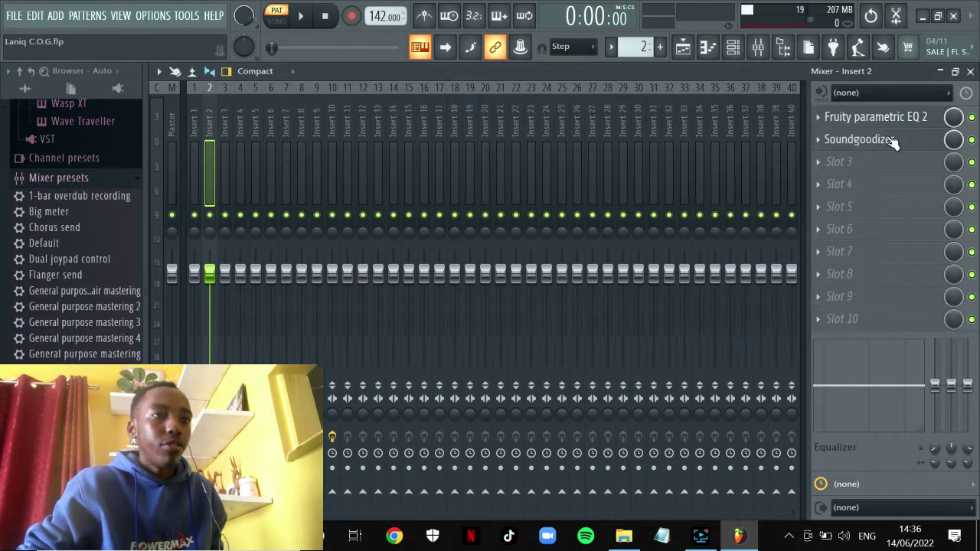
# Step: Check the Soundgoodizer on the same insert, then show Pattern 3's Kick notes
pyautogui.click(893, 145)
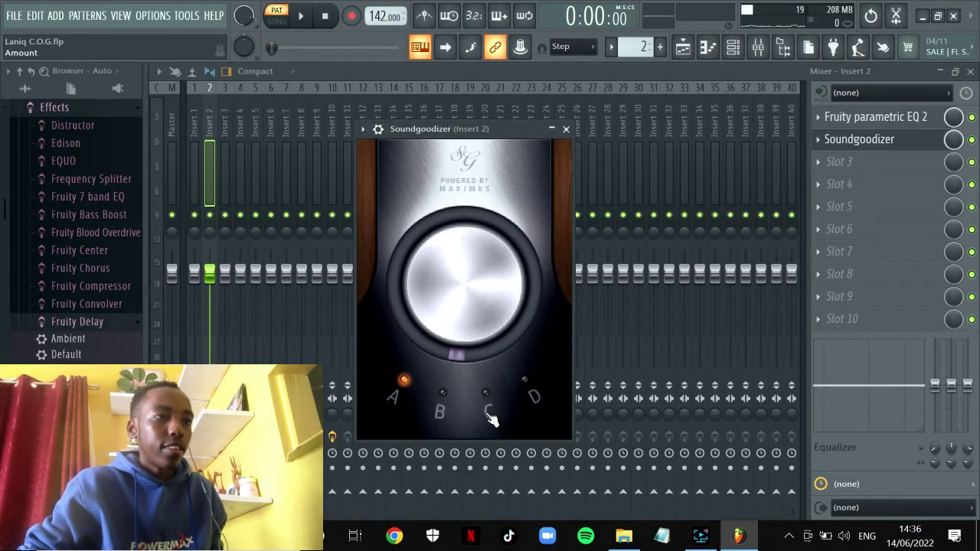
pyautogui.click(566, 128)
pyautogui.click(708, 46)
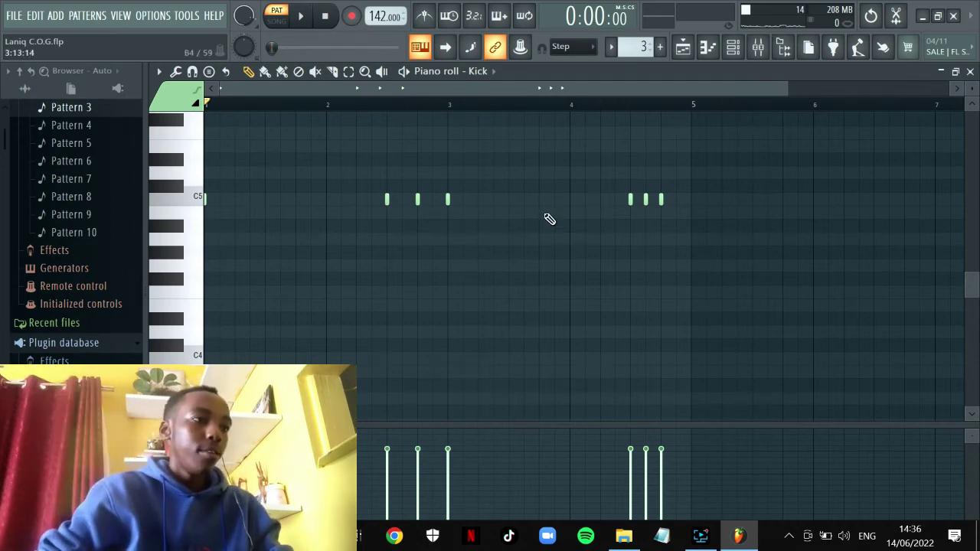
# Step: Play the Kick pattern's C5 hits
pyautogui.press('space')
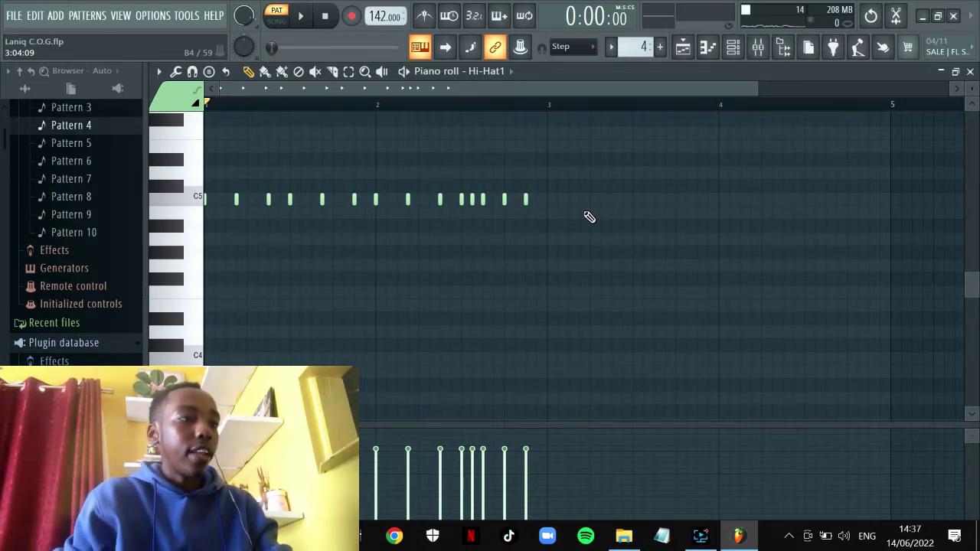
# Step: Play the Hi-Hat1 pattern's run of C5 hits
pyautogui.press('space')
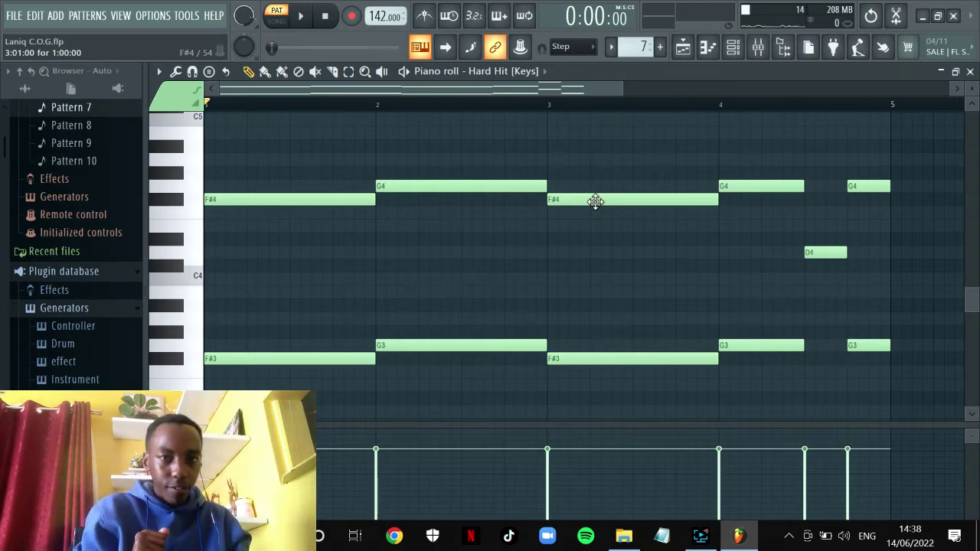
# Step: Play the Hard Hit [Keys] octave chords and stop playback
pyautogui.press('space')
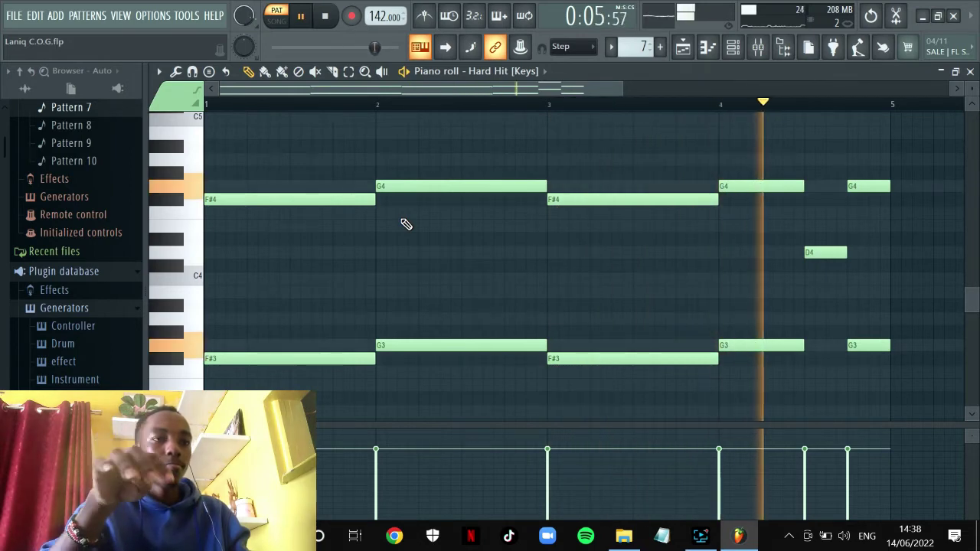
pyautogui.press('space')
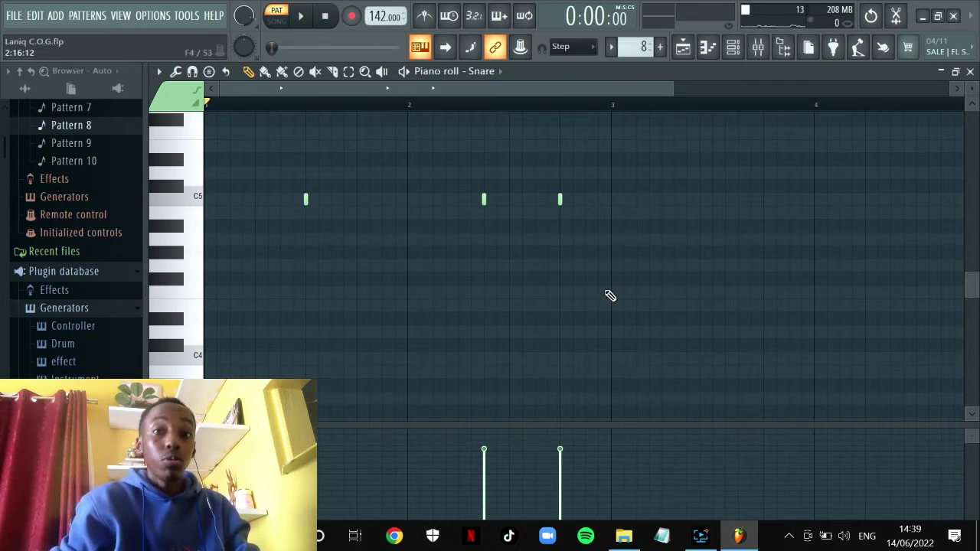
# Step: Play and stop the Snare pattern, then show the Channel rack with F6
pyautogui.press('space')
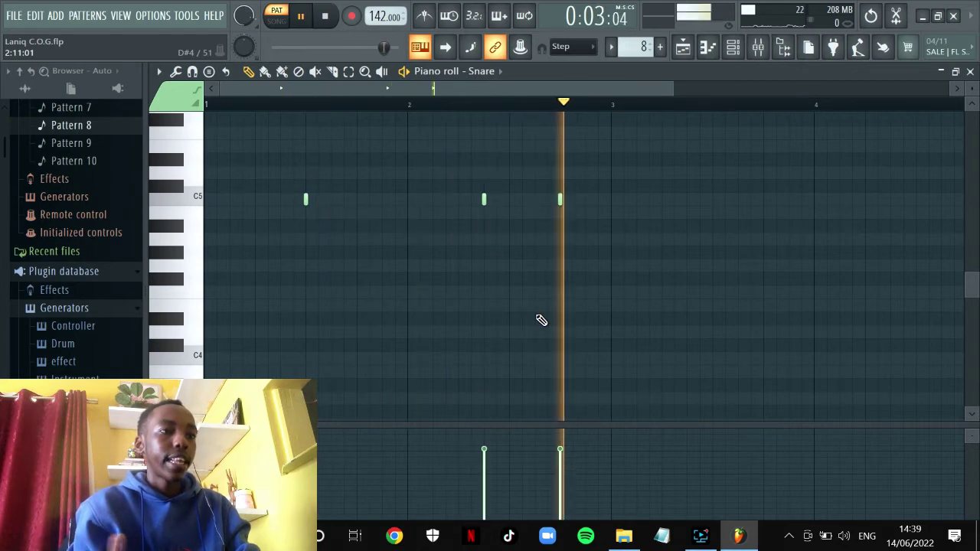
pyautogui.press('space')
pyautogui.press('F6')
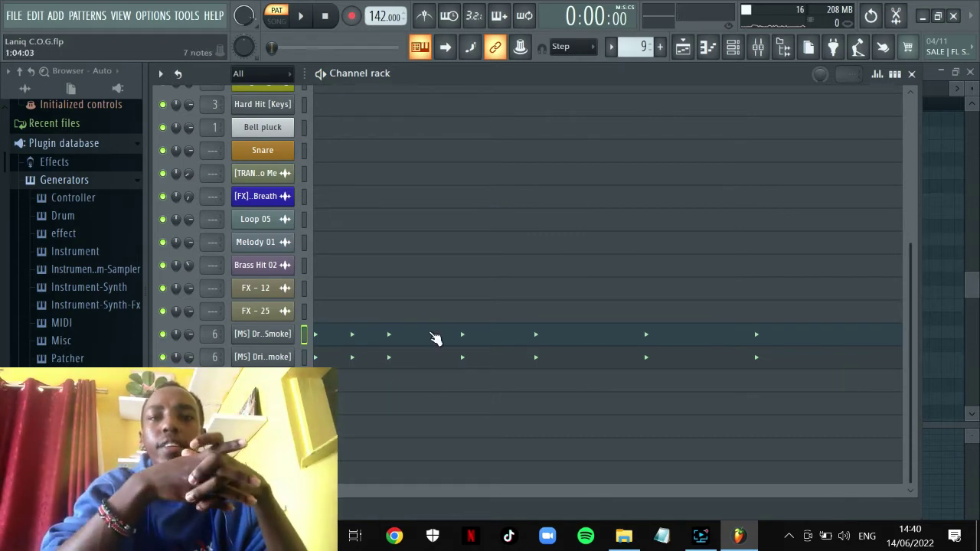
# Step: Scroll the pattern selector to pattern 10, then open and close the mixer
pyautogui.scroll(1, 638, 44)
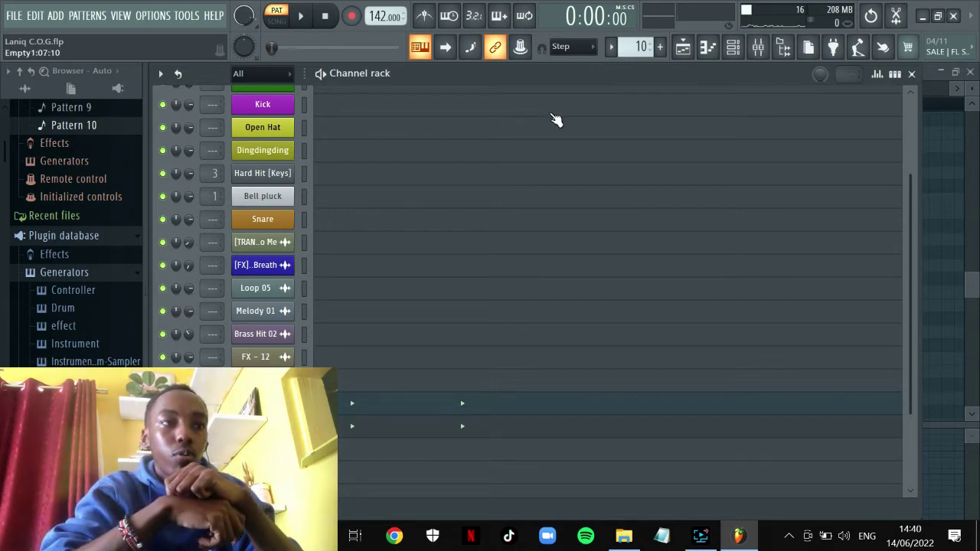
pyautogui.click(758, 48)
pyautogui.click(760, 52)
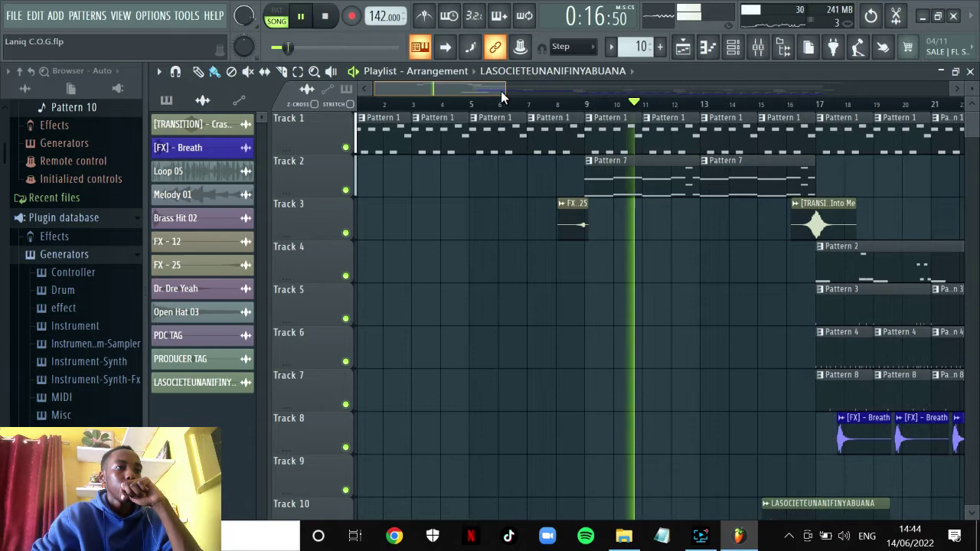
# Step: Scroll and zoom the playlist to review Tracks 1 through 12 while the song plays
pyautogui.hscroll(3, 529, 94)
pyautogui.scroll(-2, 578, 185)
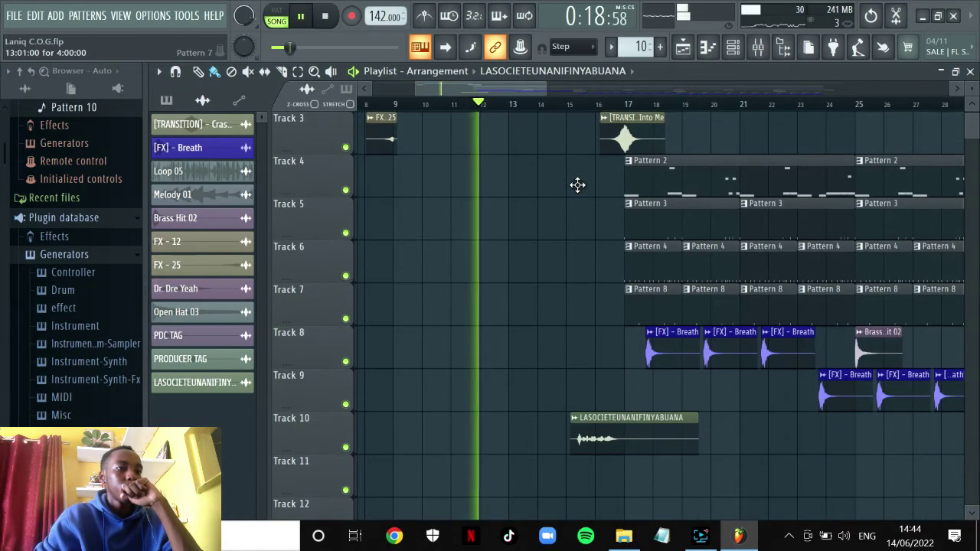
pyautogui.scroll(2, 578, 184)
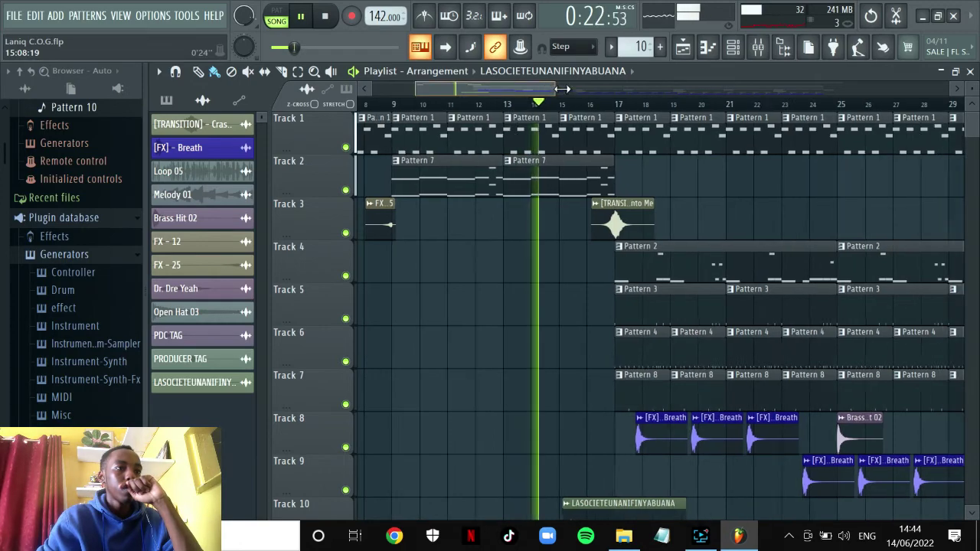
pyautogui.moveTo(541, 86); pyautogui.dragTo(693, 86)
pyautogui.scroll(-1, 665, 162)
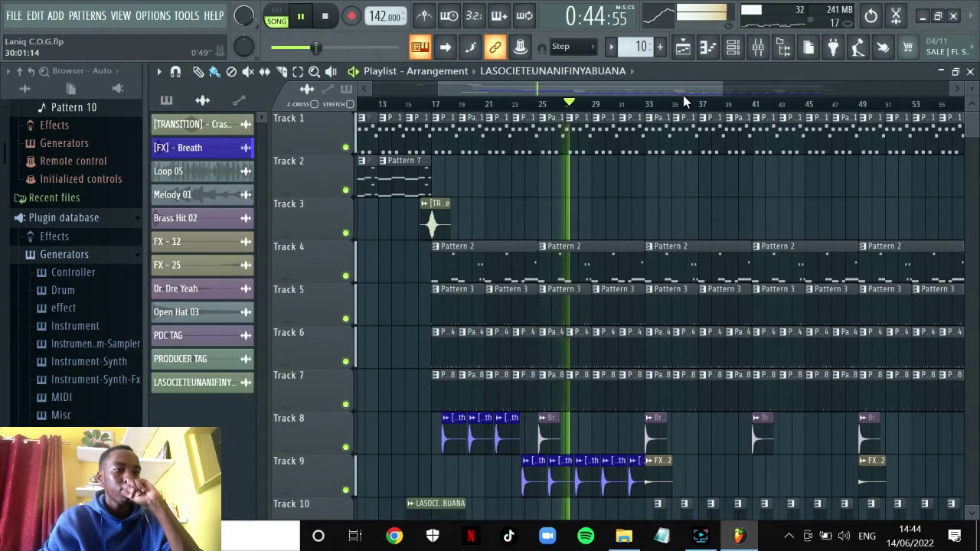
pyautogui.scroll(-5, 650, 170)
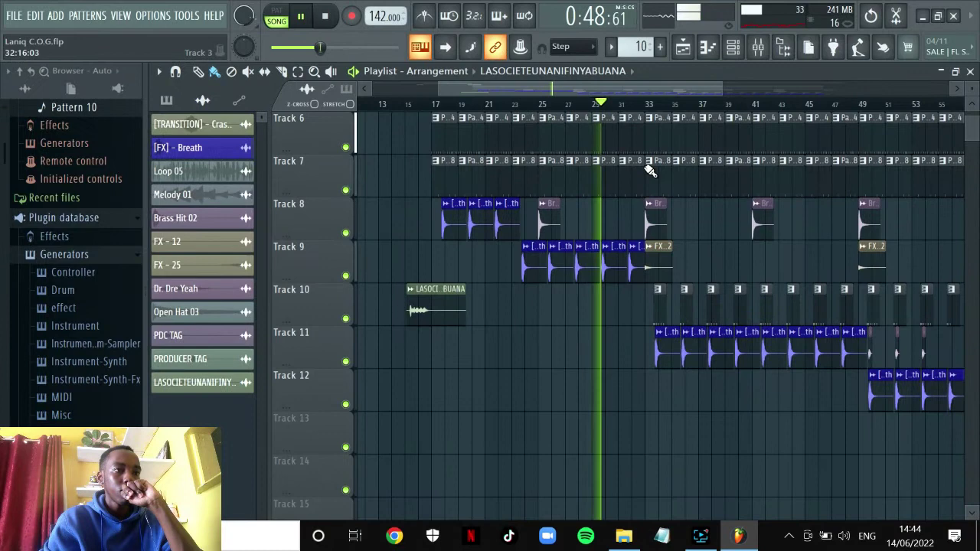
pyautogui.scroll(5, 649, 170)
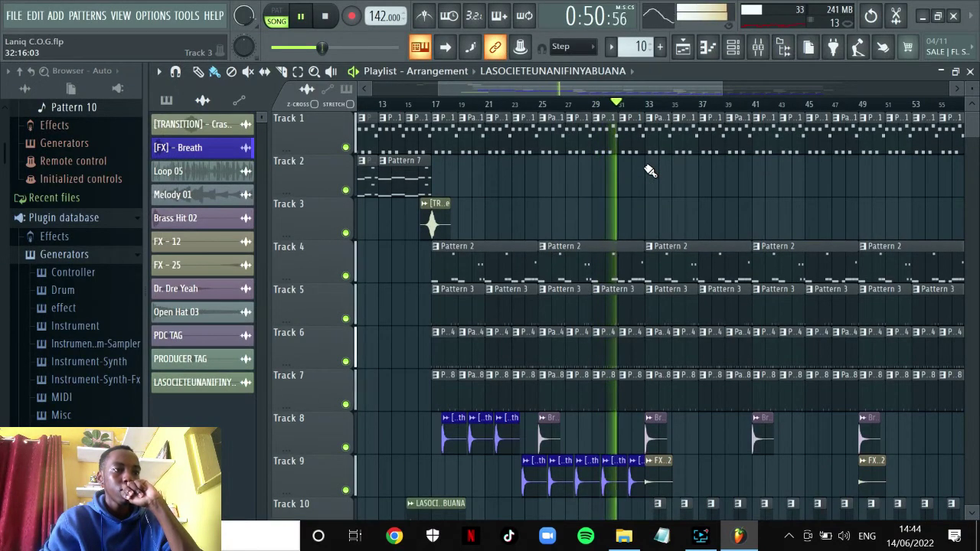